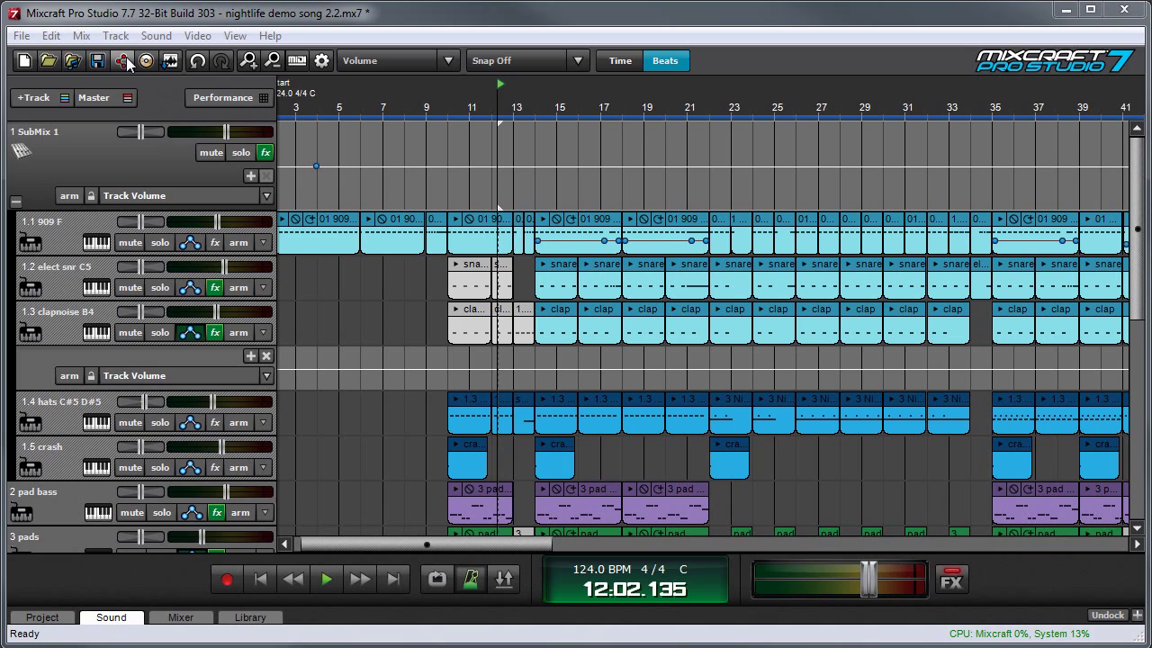
Step: Save the project through File > Publish and tick YouTube as an upload destination
click(20, 35)
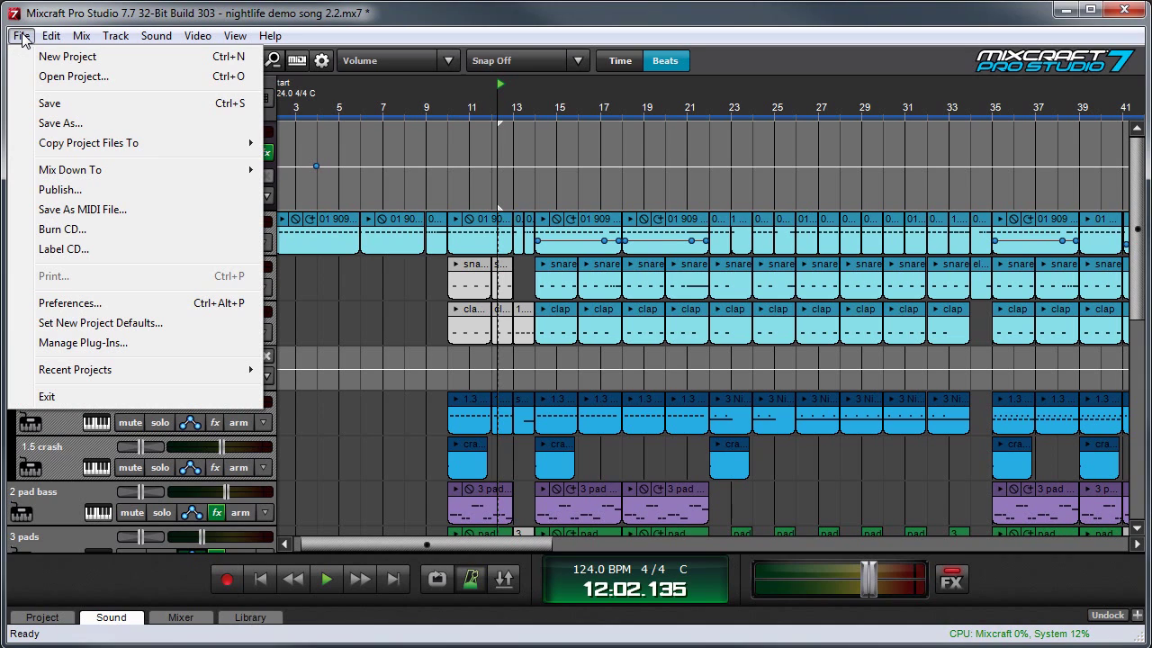
click(68, 191)
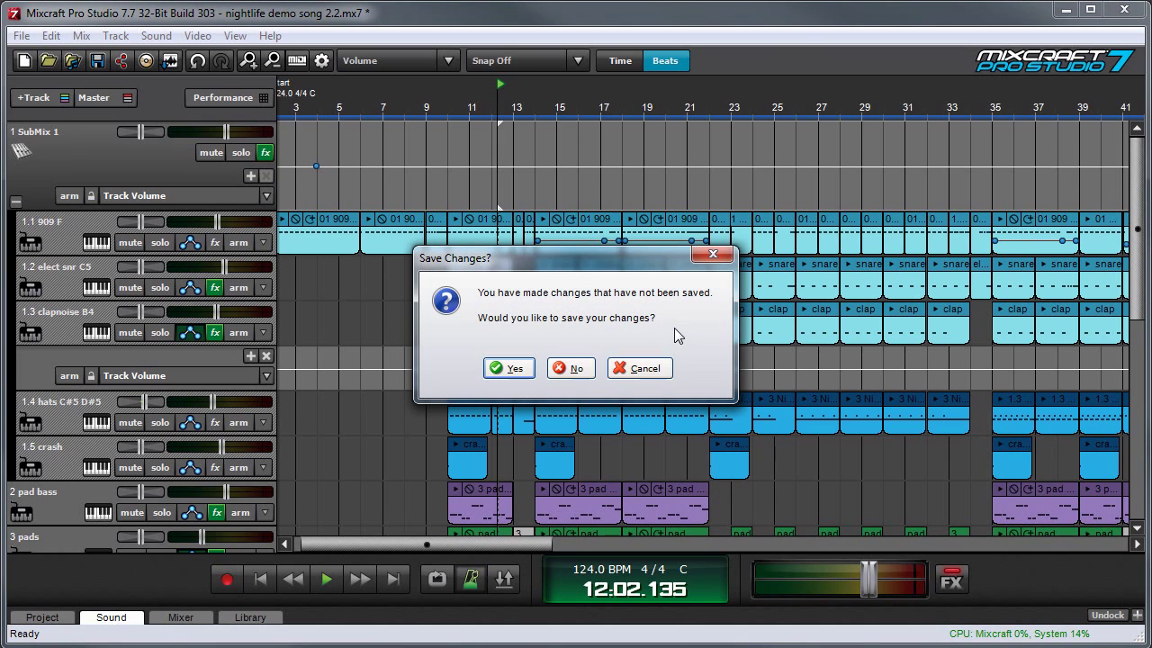
click(513, 368)
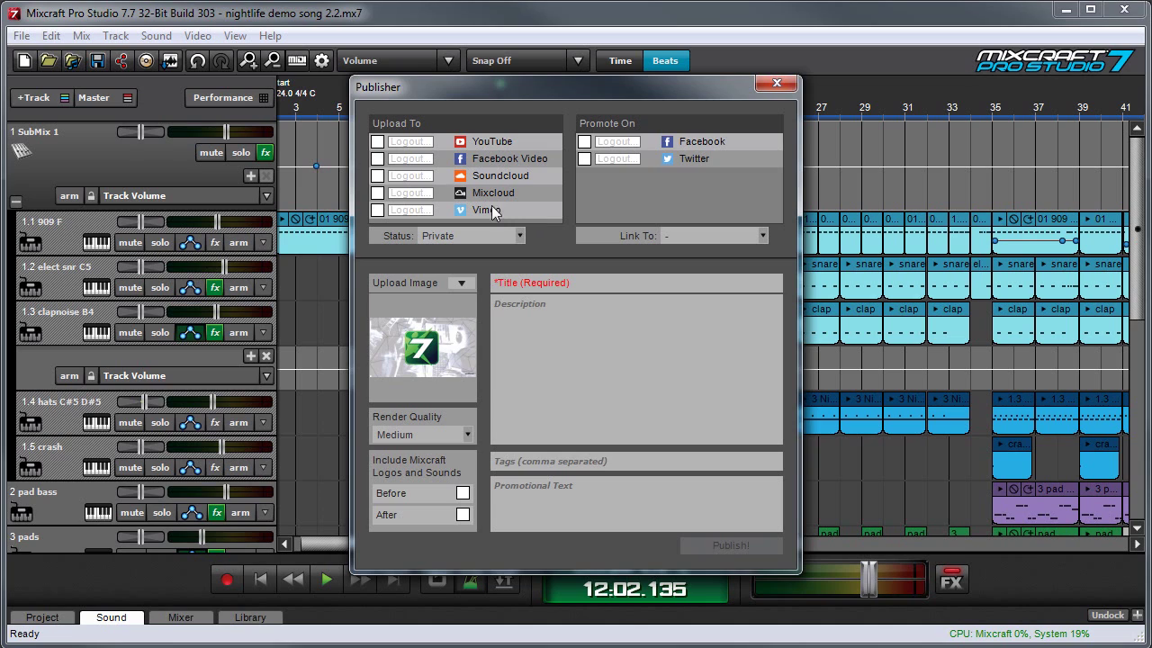
click(378, 142)
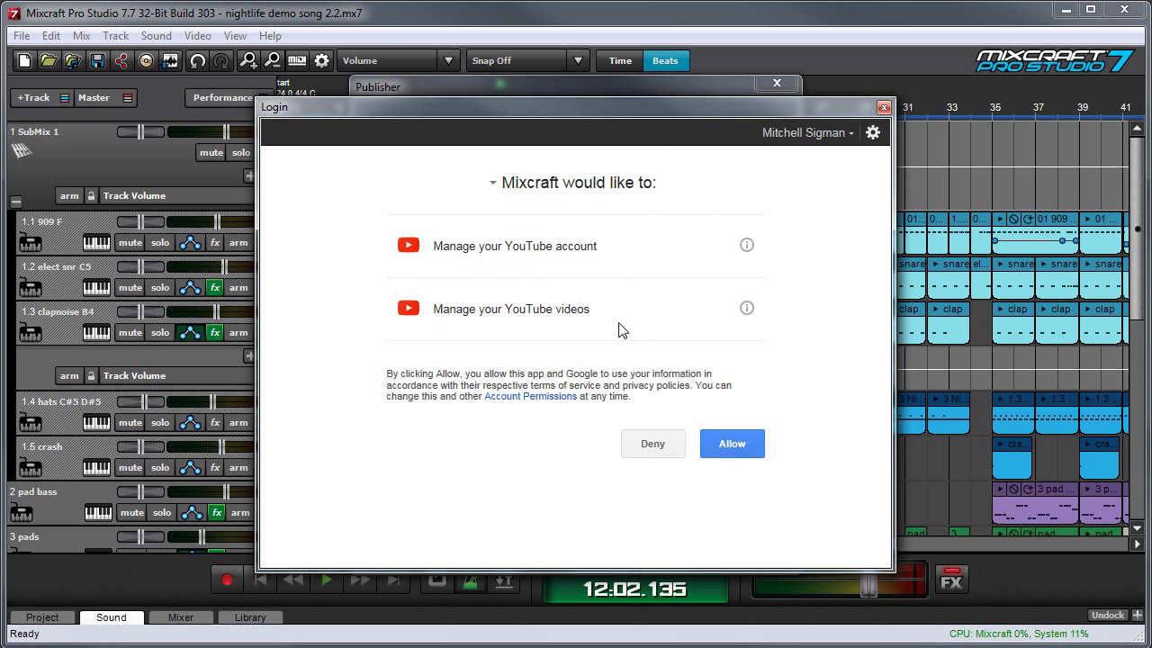
Step: Allow Mixcraft to access the Google account for YouTube uploads
click(731, 443)
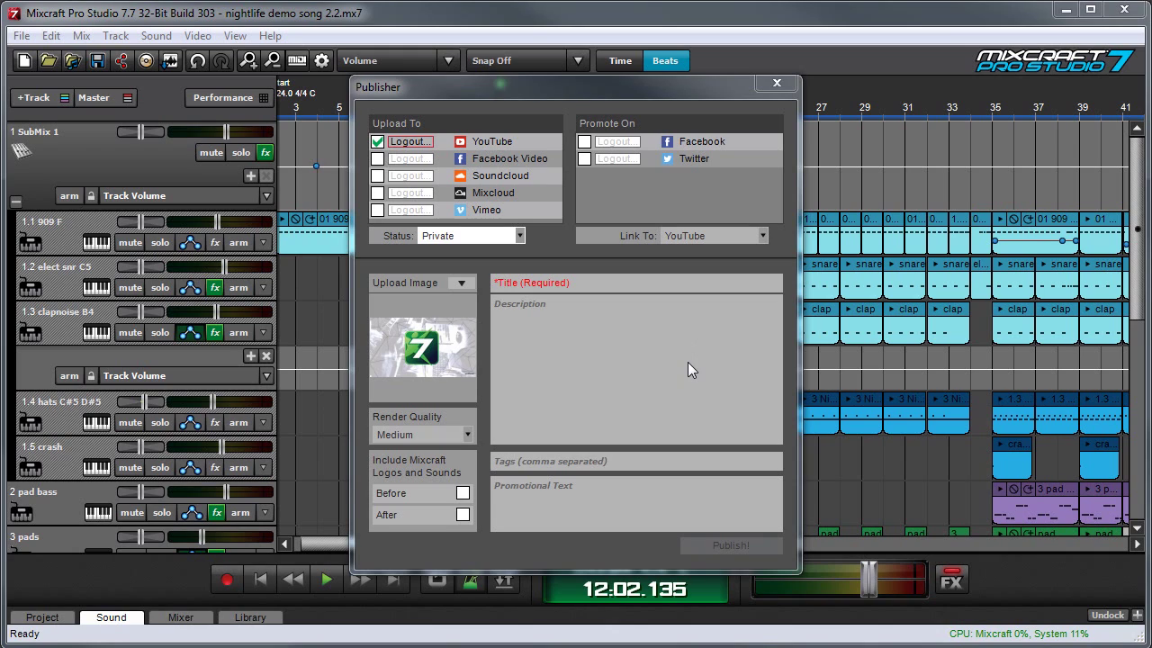
Step: Title the upload 'Nightlife Demo Song', paste in its description, and add tags virtual synth, EDM
click(538, 282)
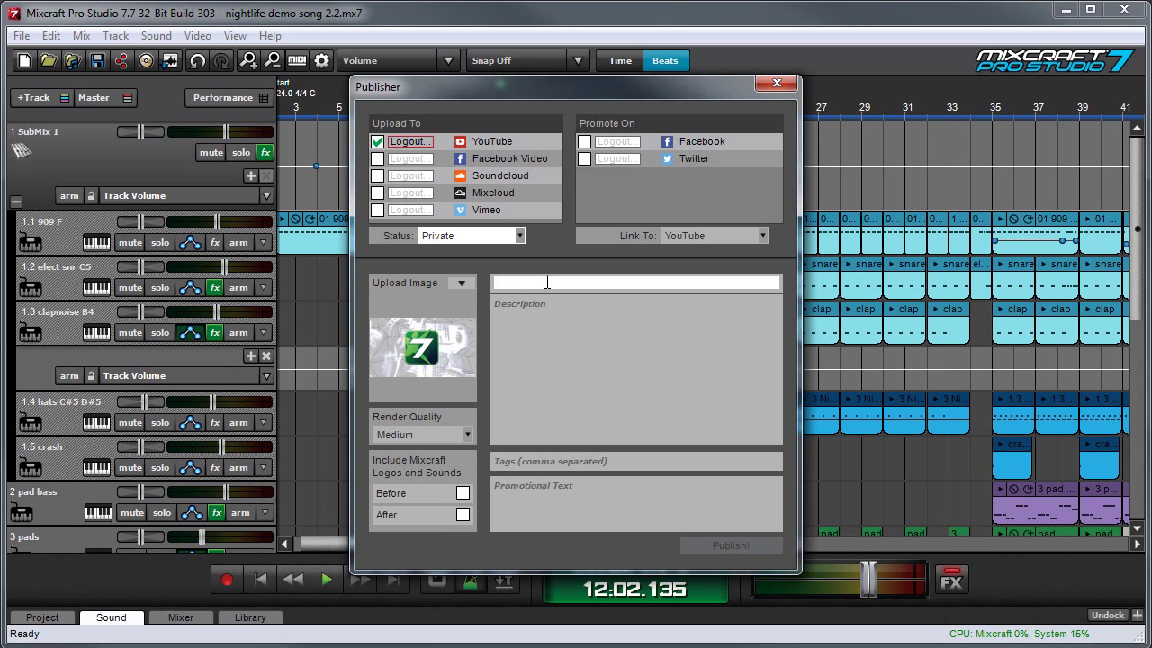
text(Nightlife Demo Song)
click(525, 303)
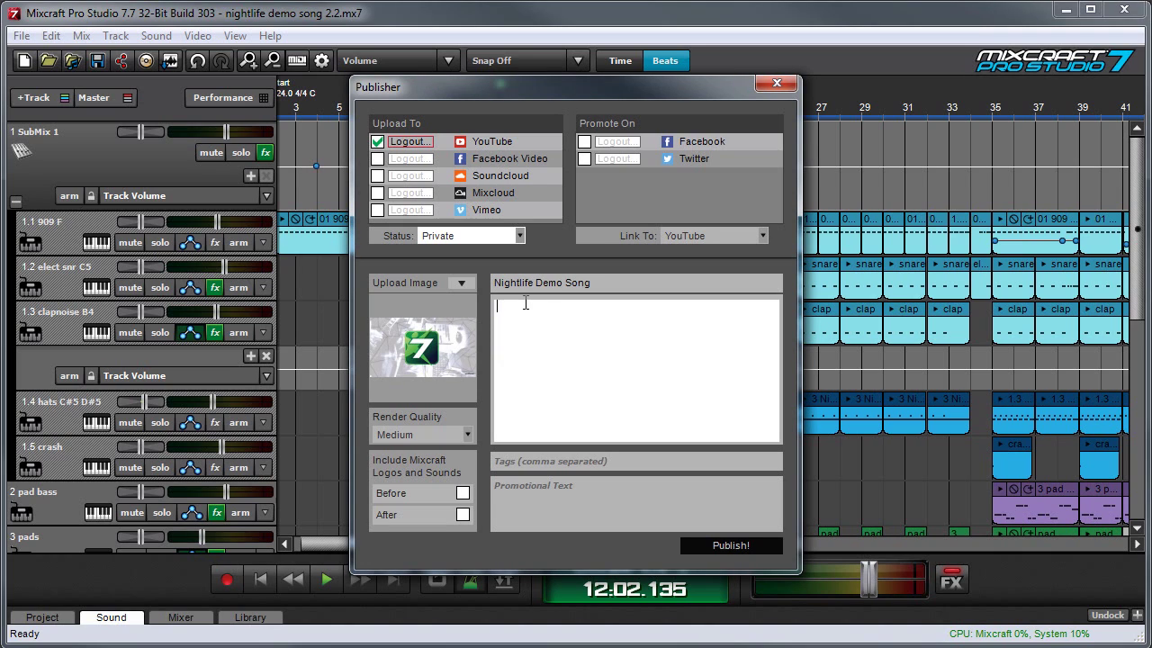
key(ctrl+v)
click(533, 459)
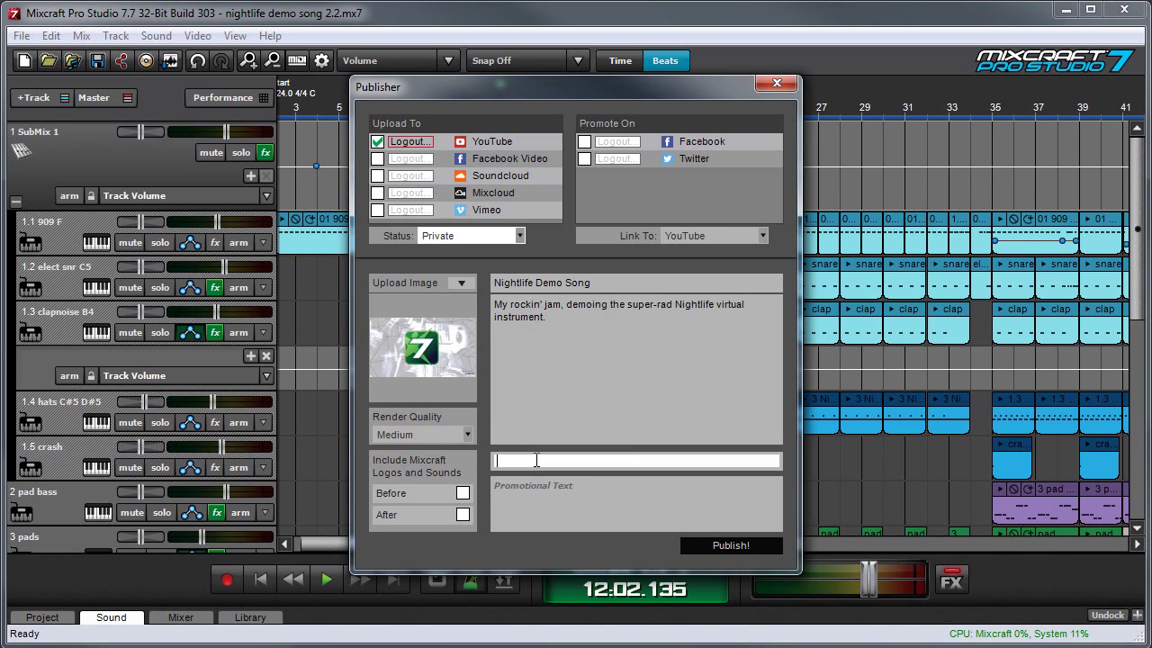
key(ctrl+v)
click(684, 161)
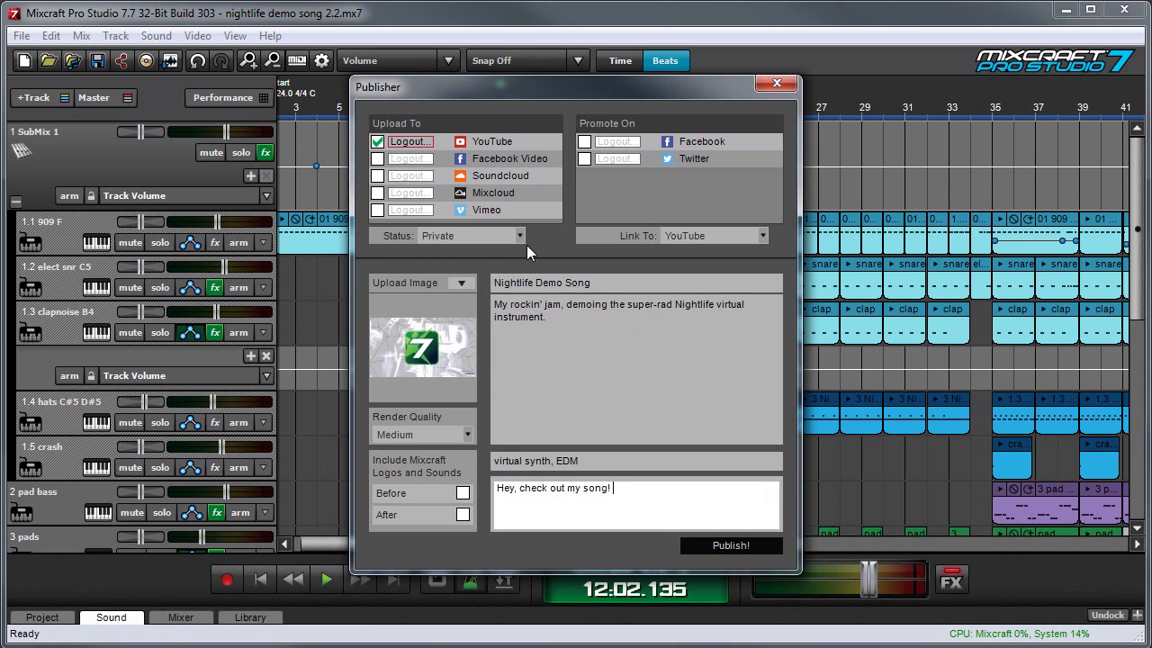
Step: Change the YouTube upload Status from Private to Public
click(486, 236)
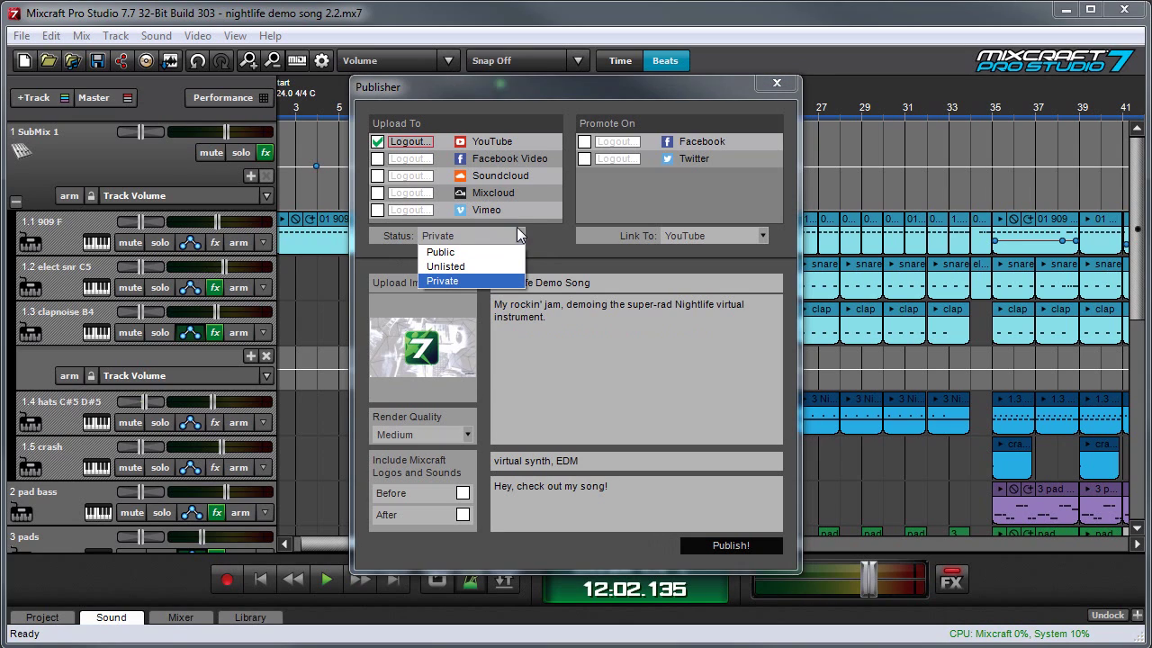
click(471, 254)
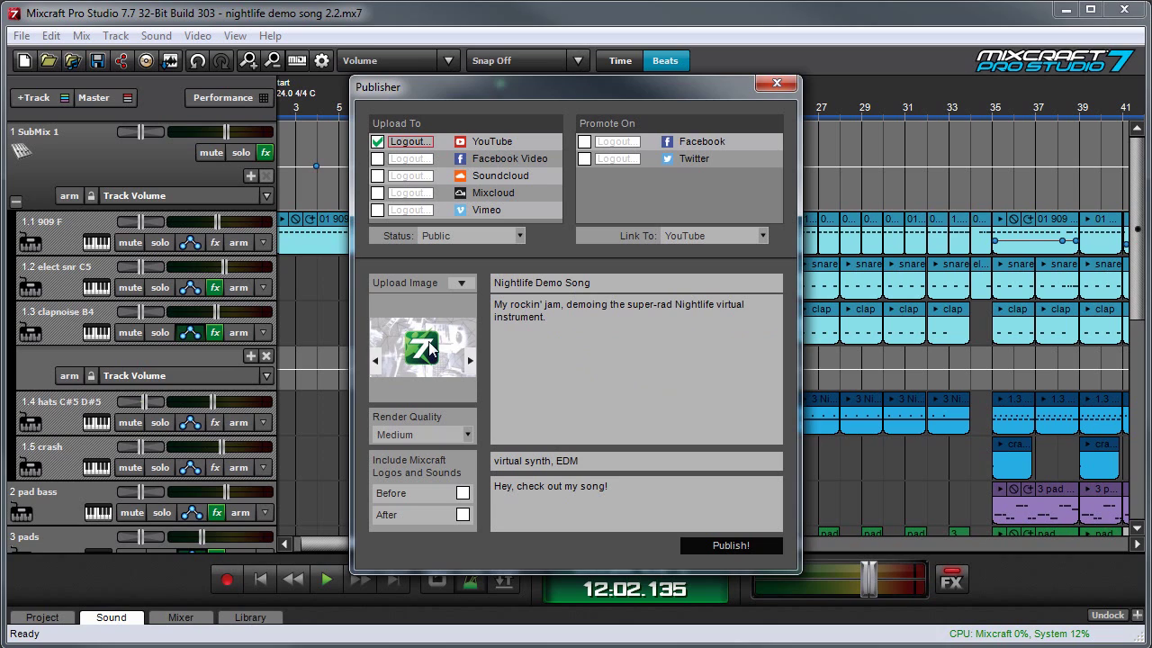
Step: Cycle through six built-in upload images, then open Select An Image to browse for a custom one
mouse_move(436, 360)
click(469, 363)
click(469, 362)
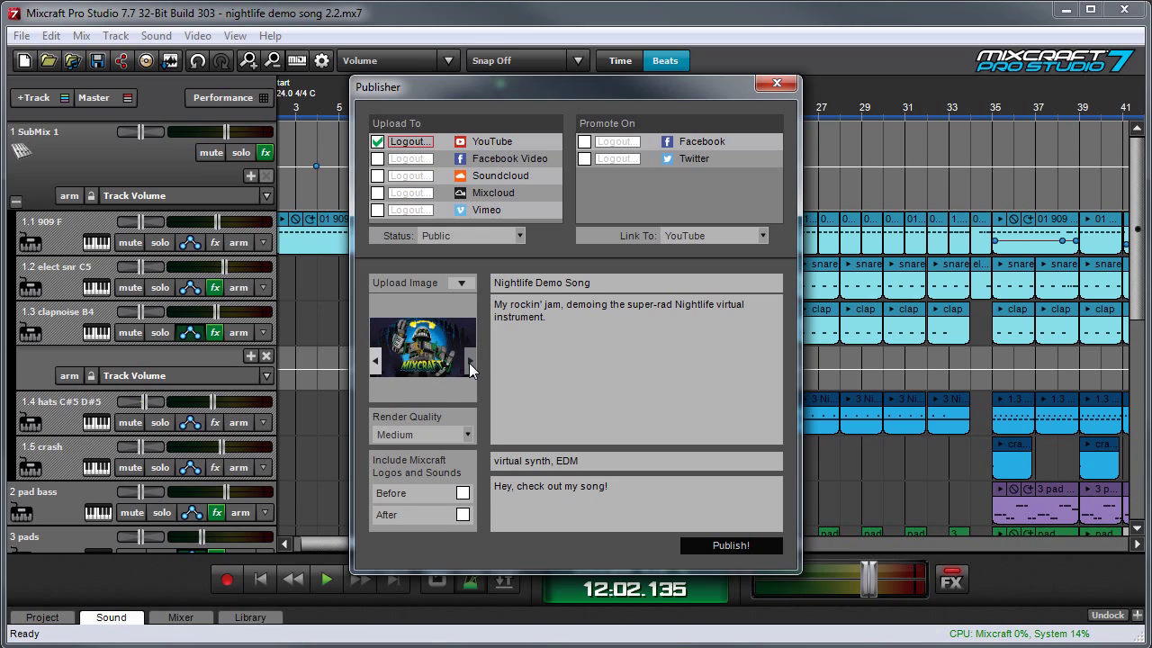
click(469, 363)
click(469, 362)
click(469, 362)
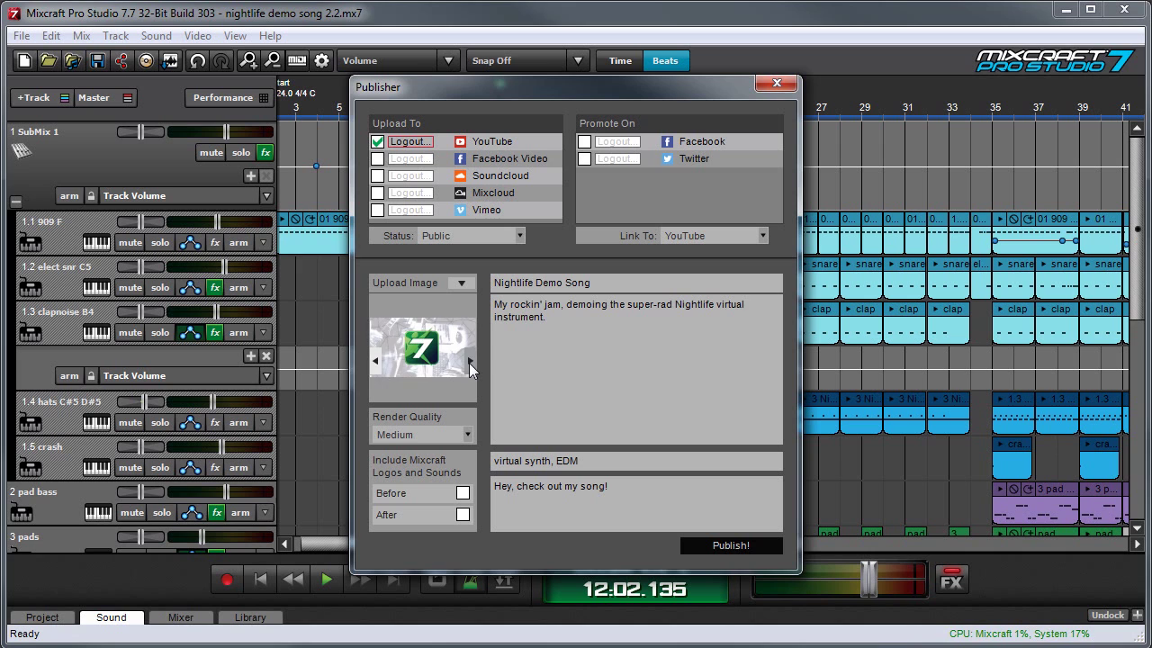
click(469, 362)
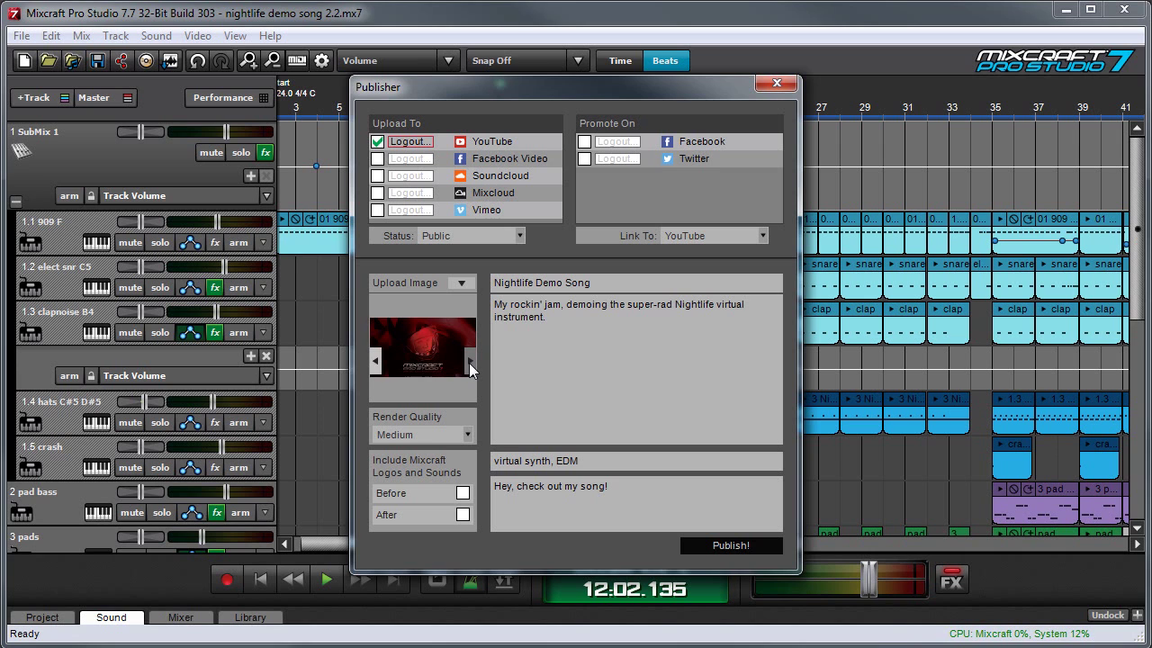
click(469, 286)
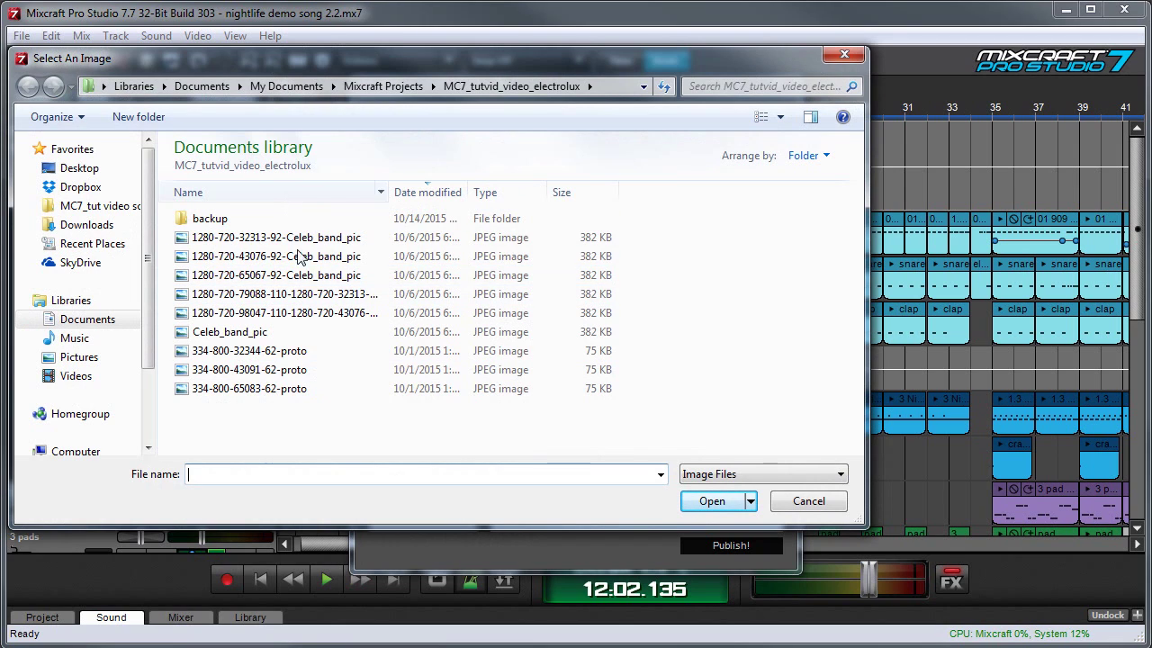
click(299, 242)
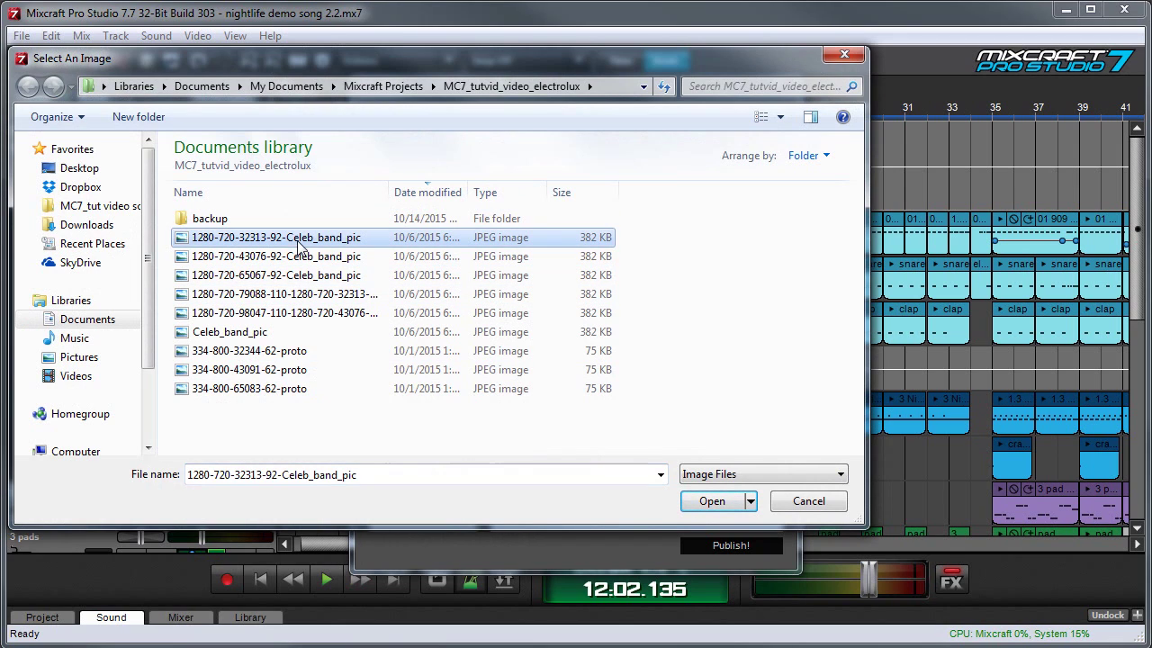
click(712, 502)
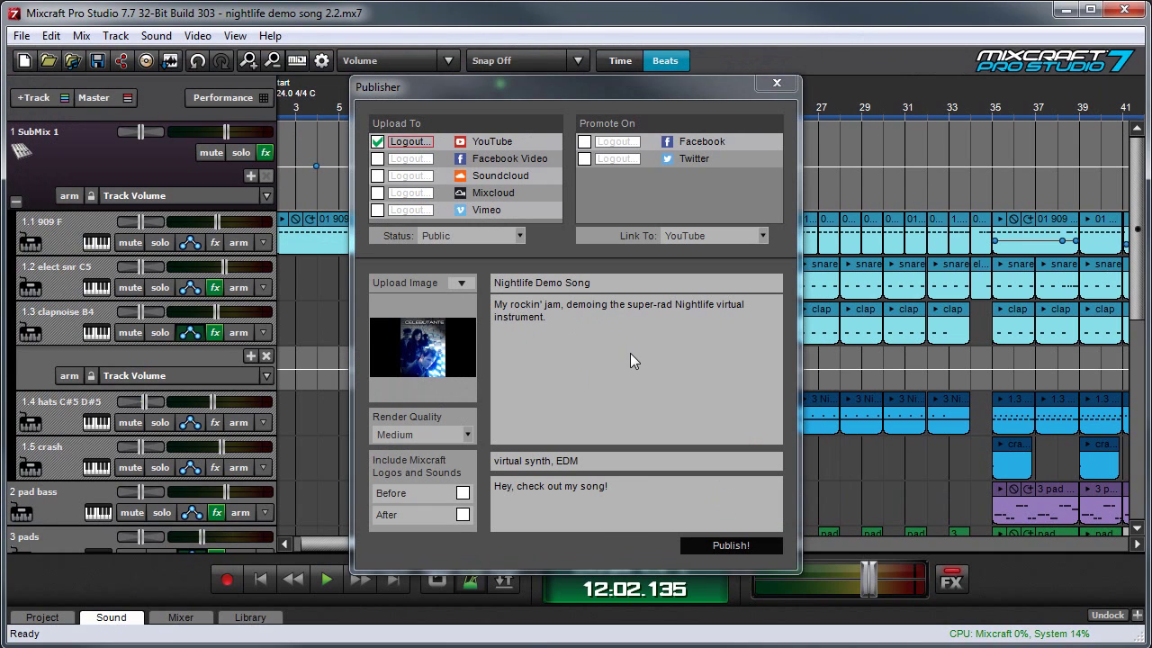
mouse_move(433, 356)
mouse_move(374, 343)
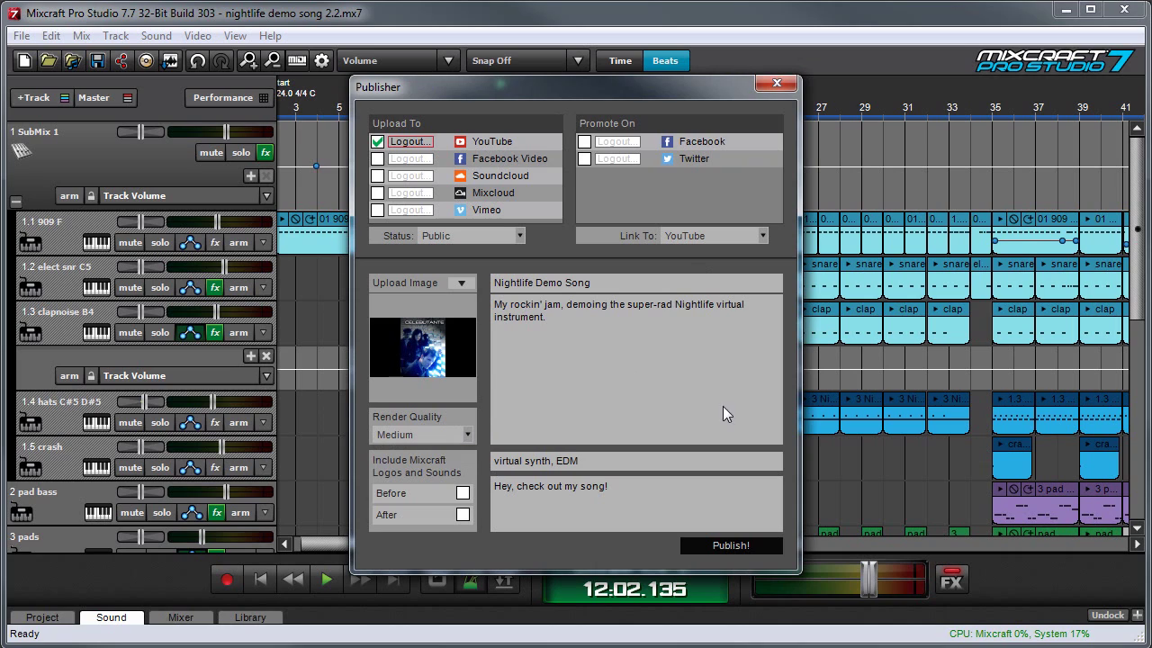
click(431, 429)
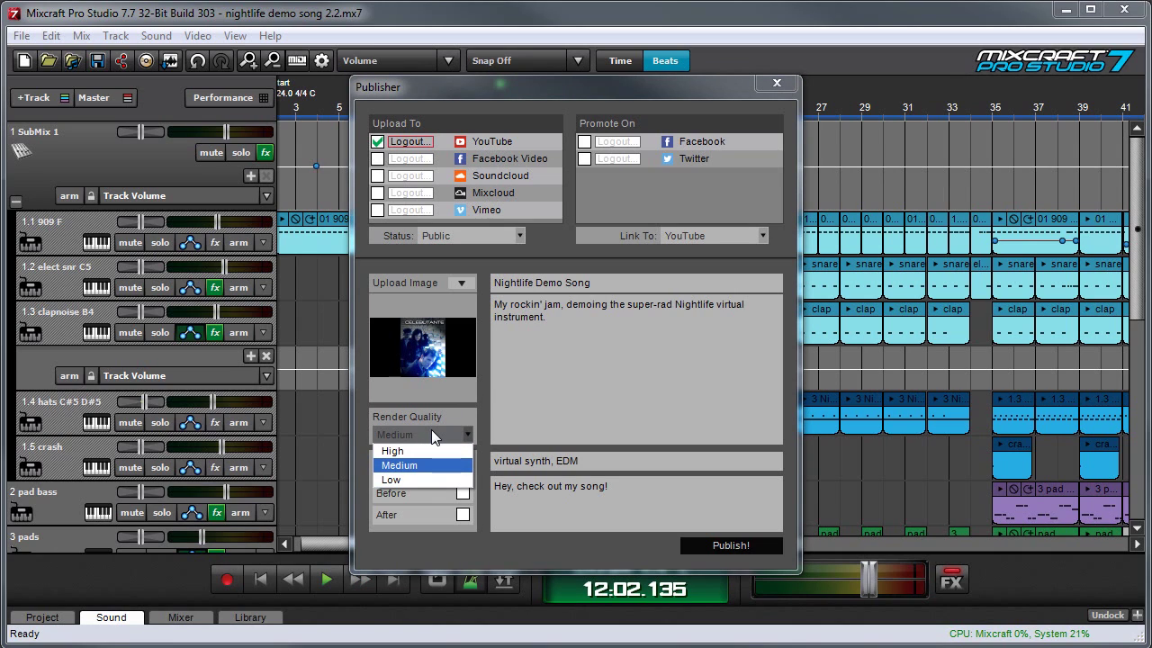
Step: Set render quality to High and include the Mixcraft logo and sound before the video
click(433, 451)
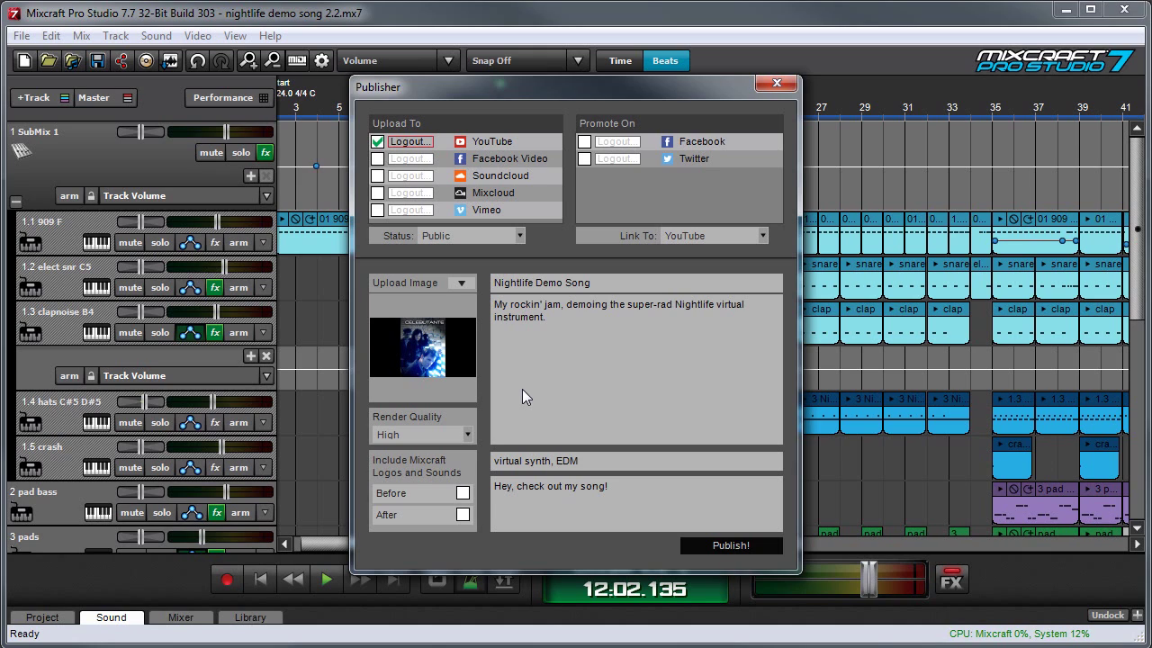
click(462, 494)
Step: Include Mixcraft logos and sounds both before and after the video, keeping Link To on YouTube
click(462, 495)
click(464, 494)
click(766, 233)
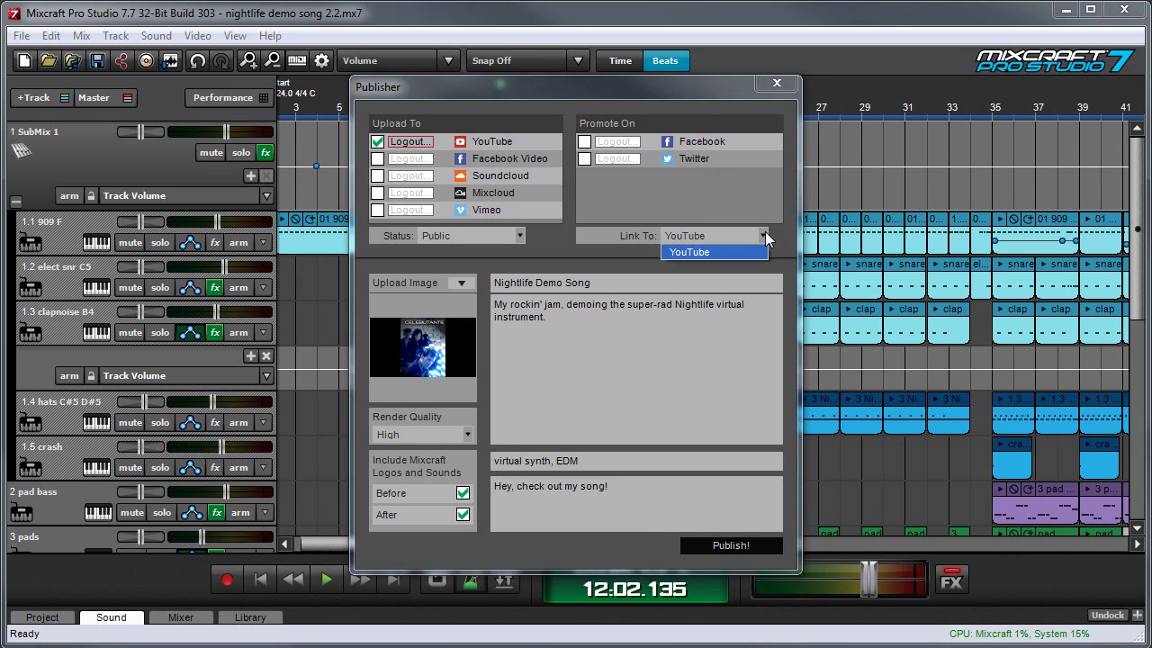
click(700, 170)
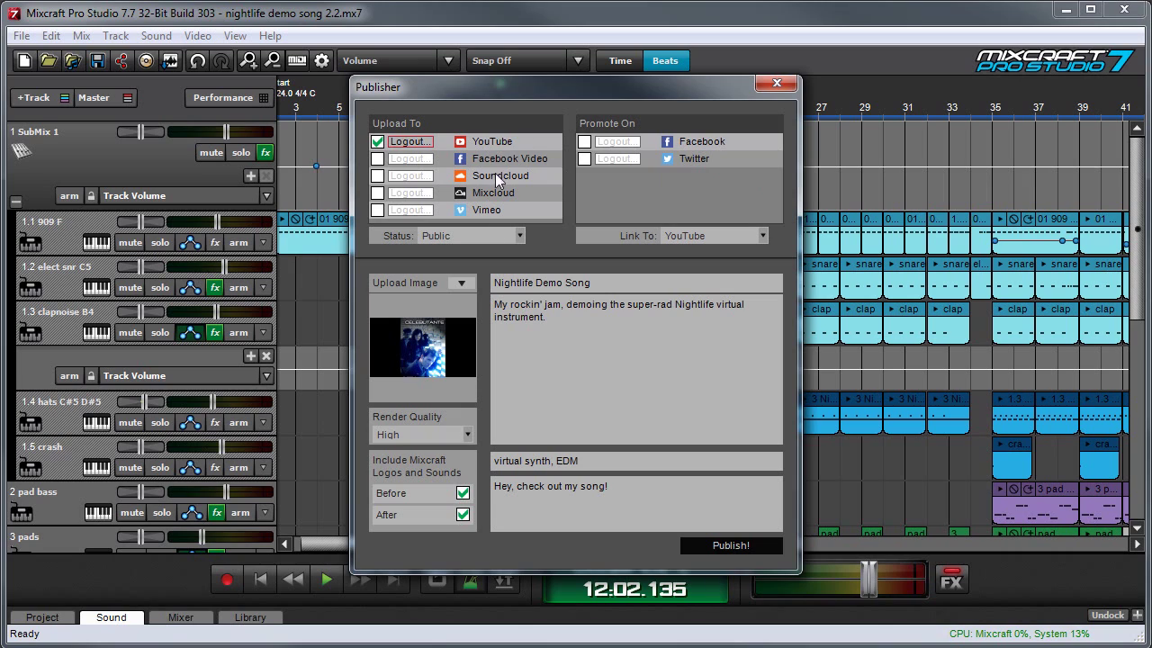
Step: Enable promotion on Facebook, sign in to Facebook, and select the promotion message box
click(585, 144)
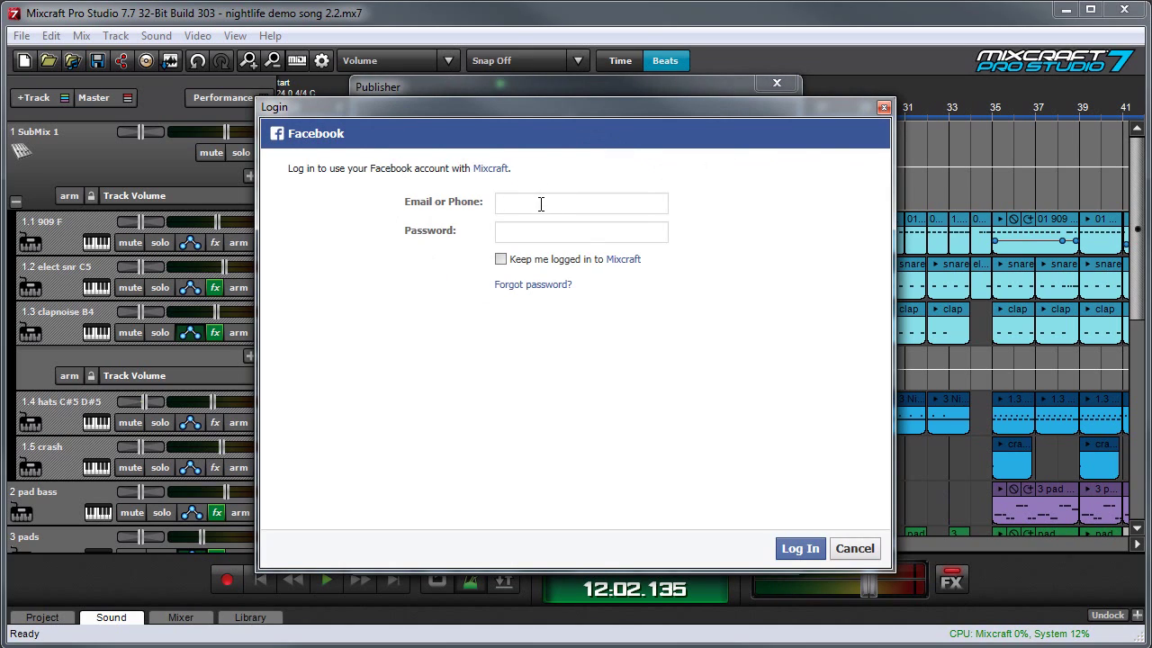
text(mix)
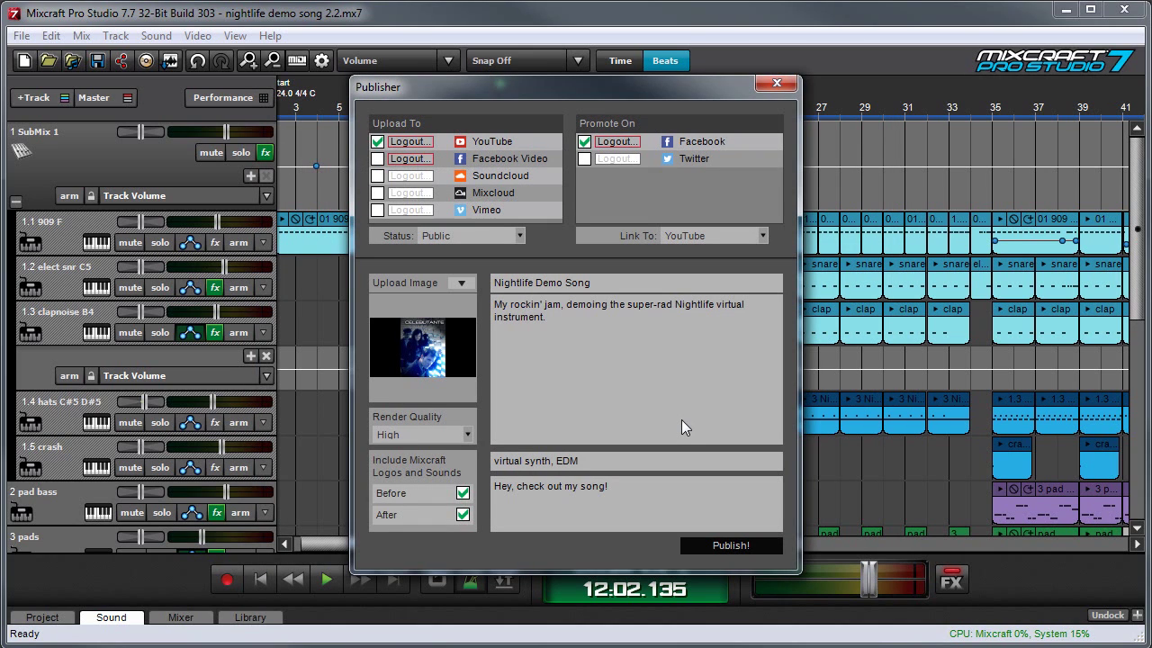
click(648, 513)
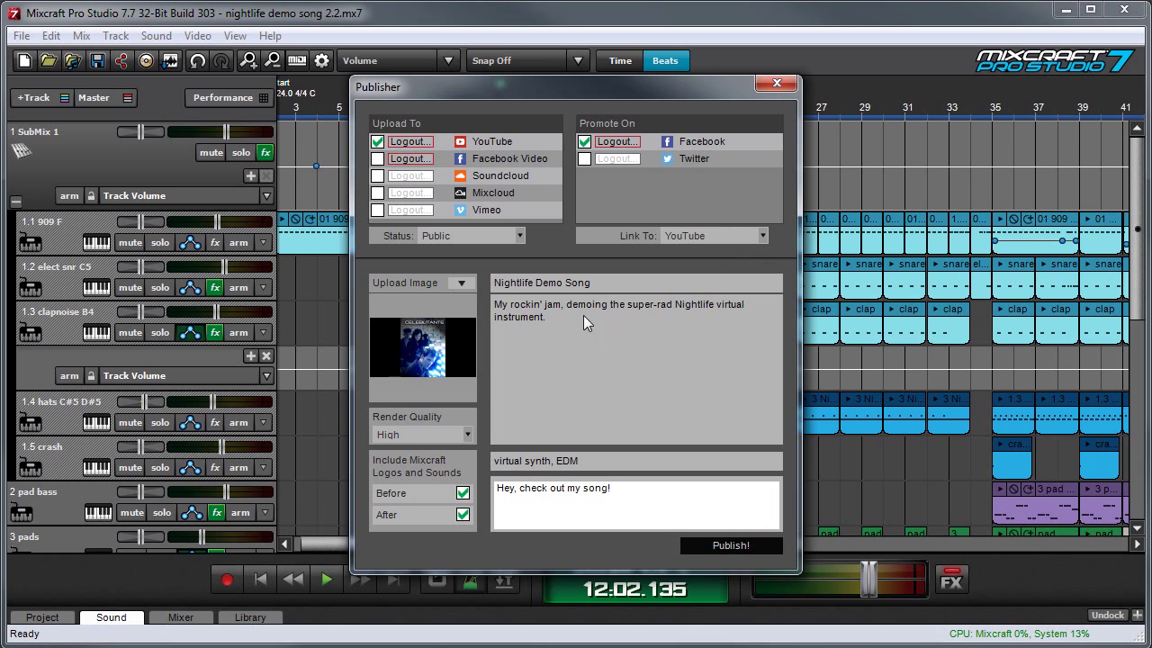
Step: Publish the song to YouTube and Facebook, then view the uploaded video on YouTube
click(737, 545)
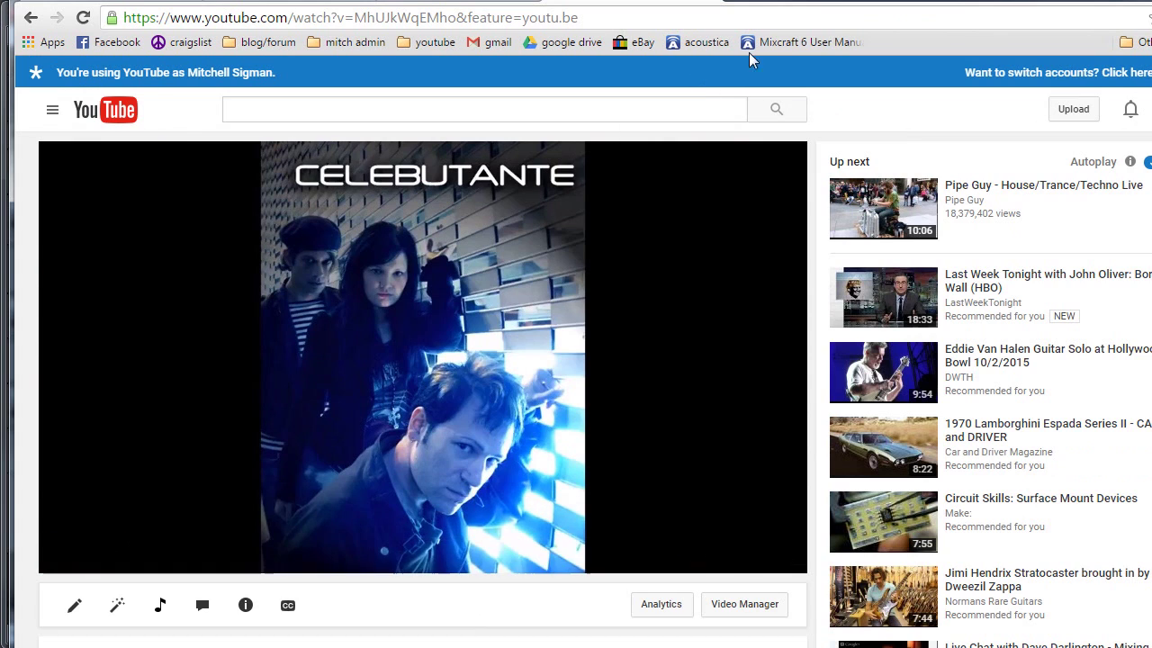
click(843, 38)
Step: Confirm the Nightlife Demo Song video on YouTube, then go to Facebook to see the shared post
scroll(594, 390, down, 1)
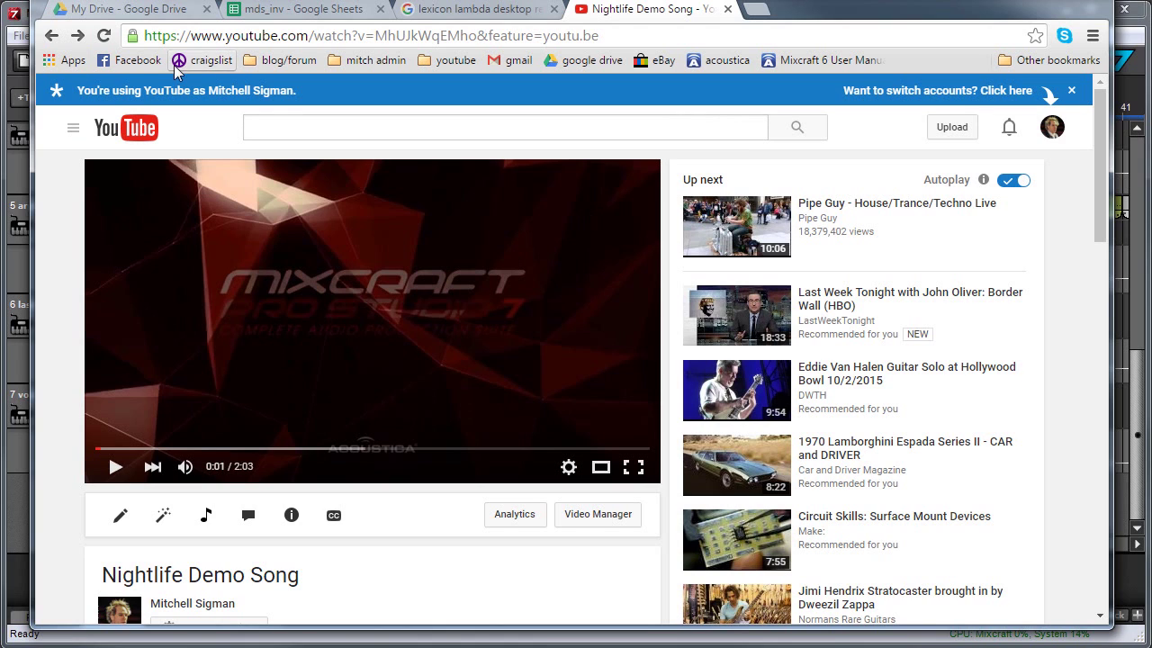
click(141, 63)
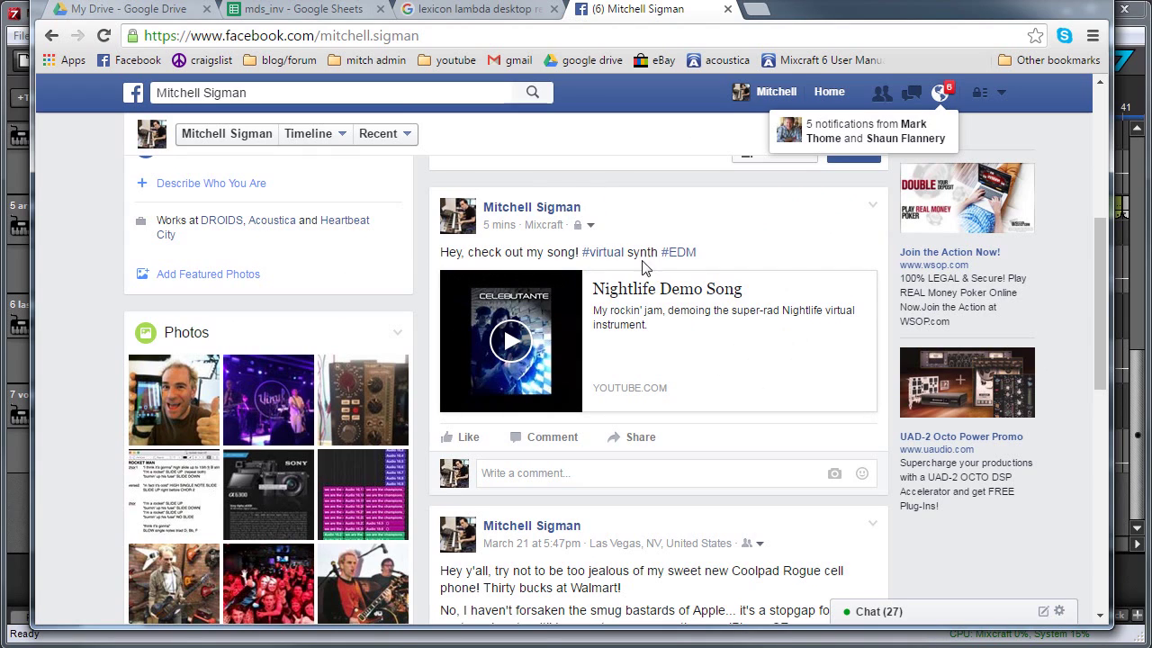
Step: Play the Nightlife Demo Song video embedded in the Facebook post
click(533, 363)
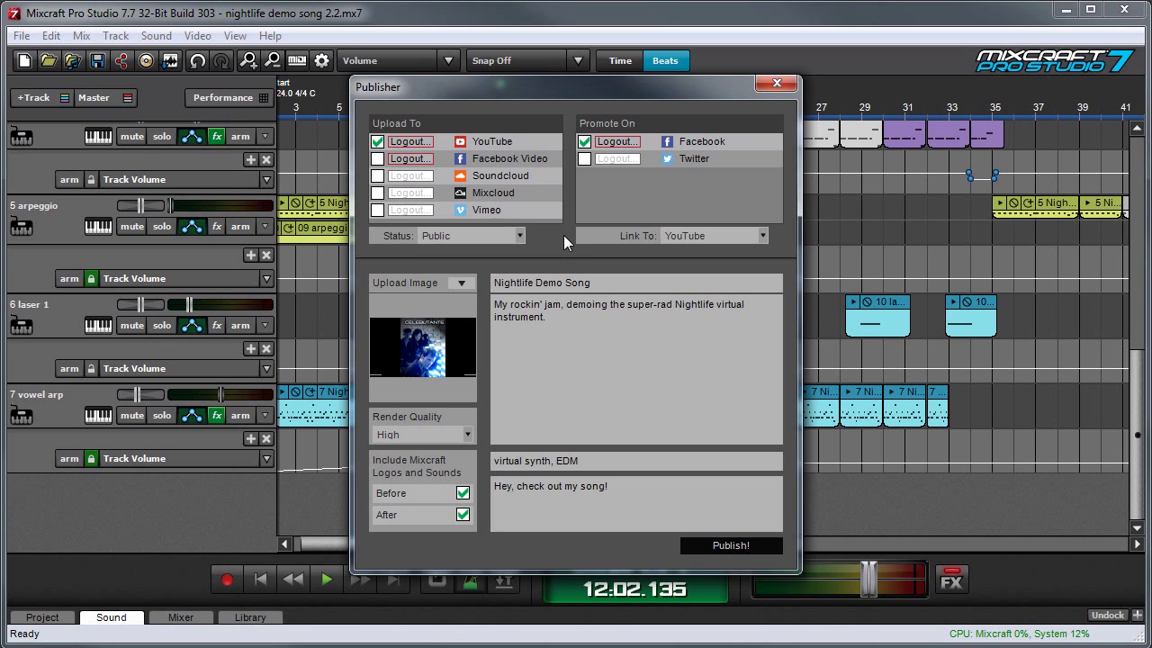
click(521, 236)
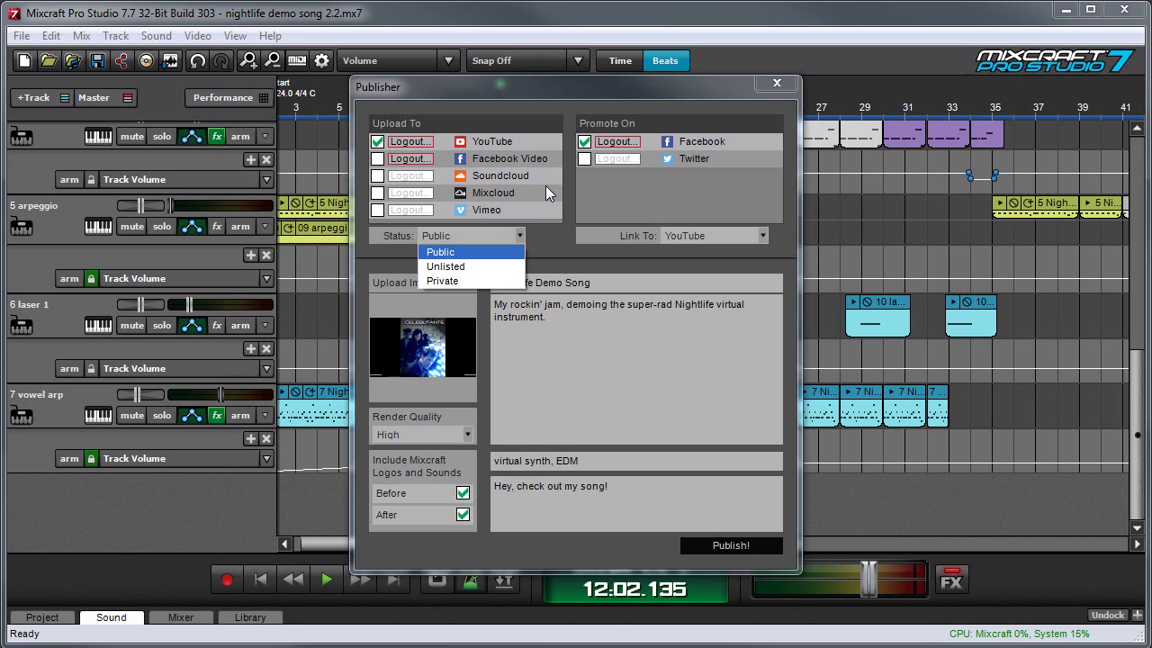
key(Down)
key(Down)
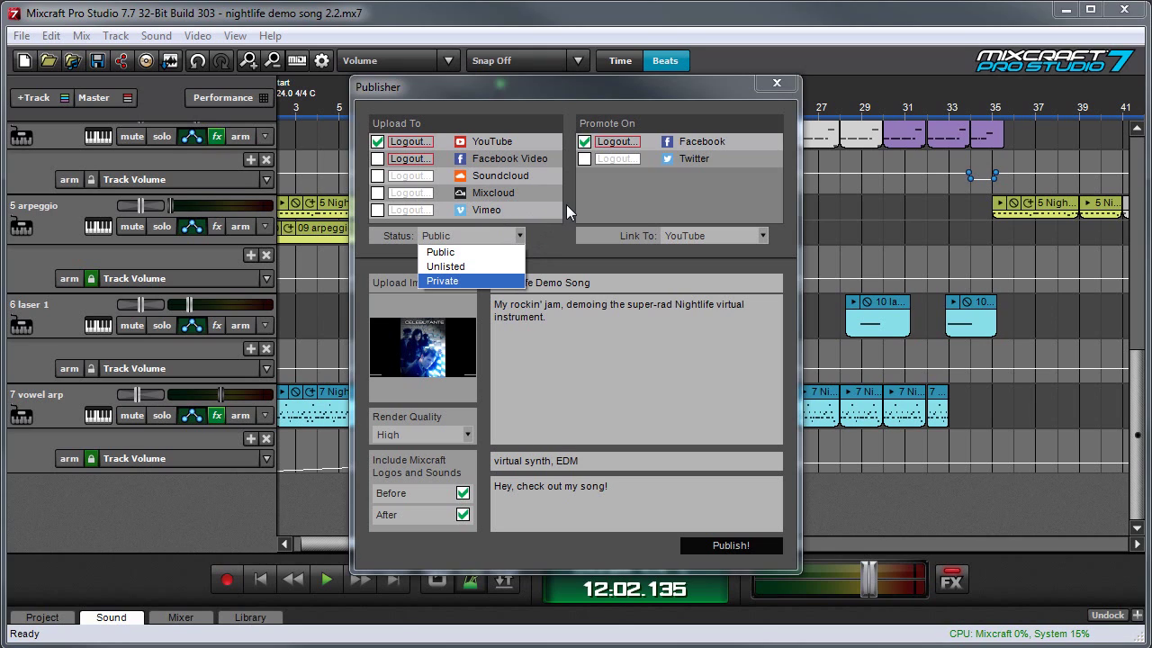
click(621, 196)
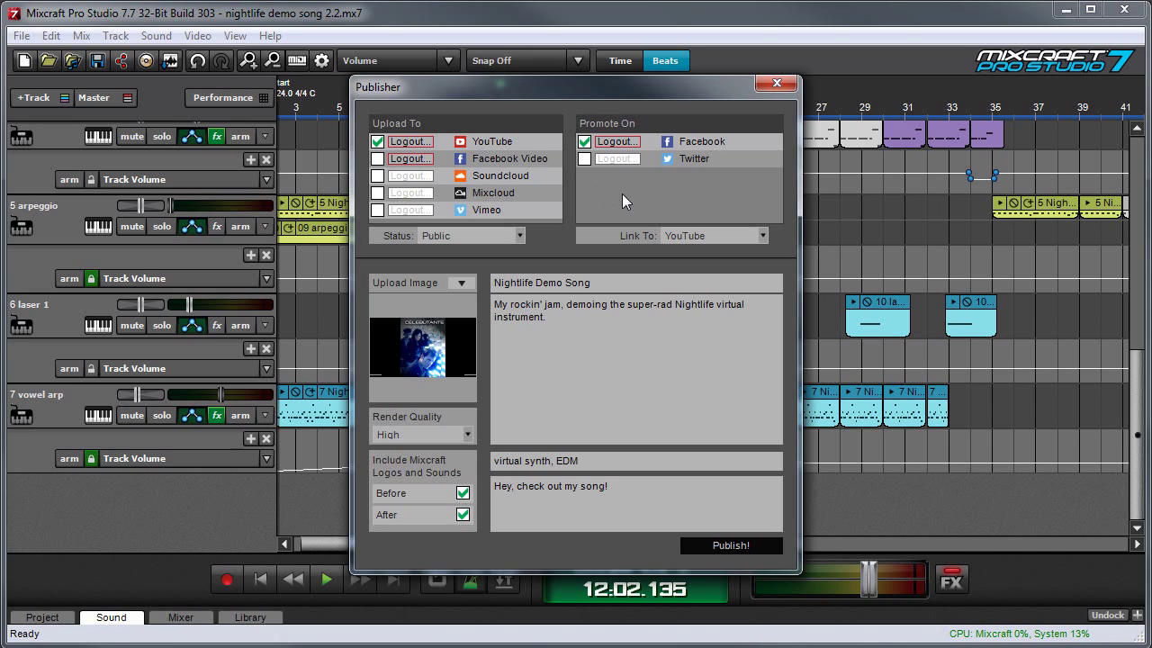
click(525, 235)
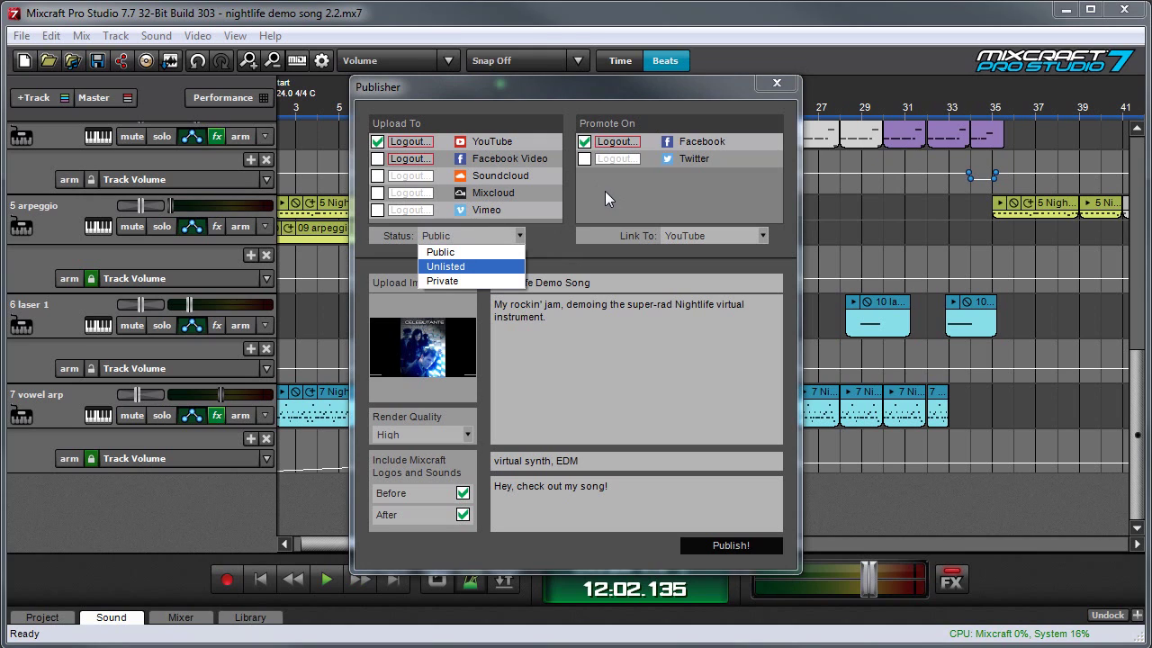
click(604, 191)
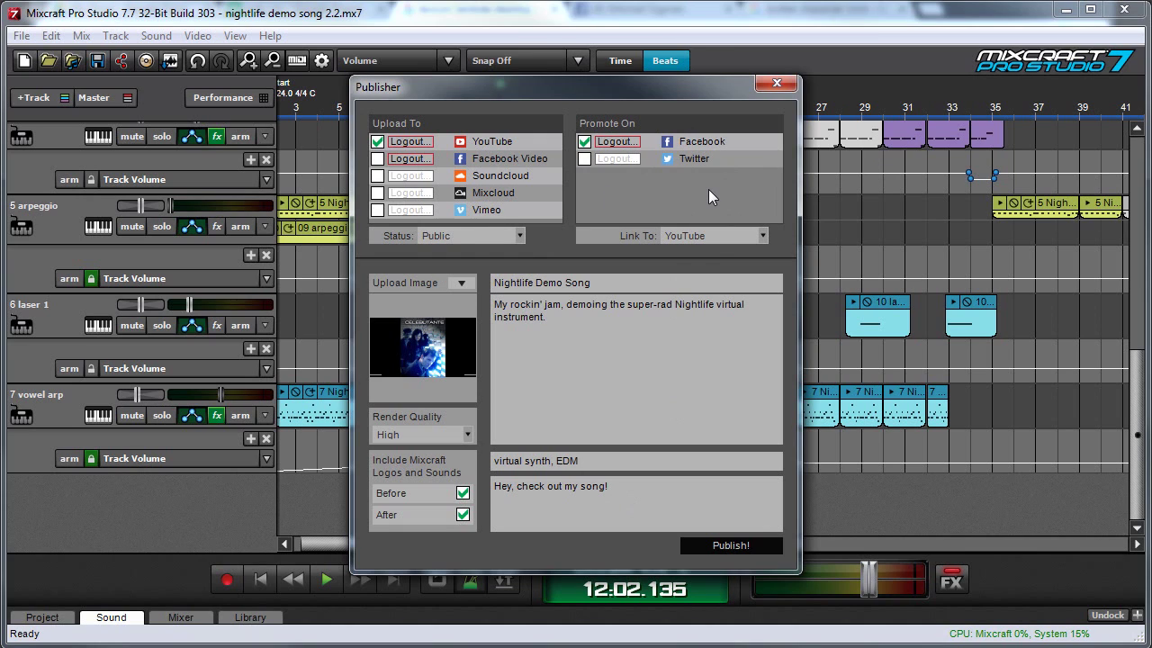